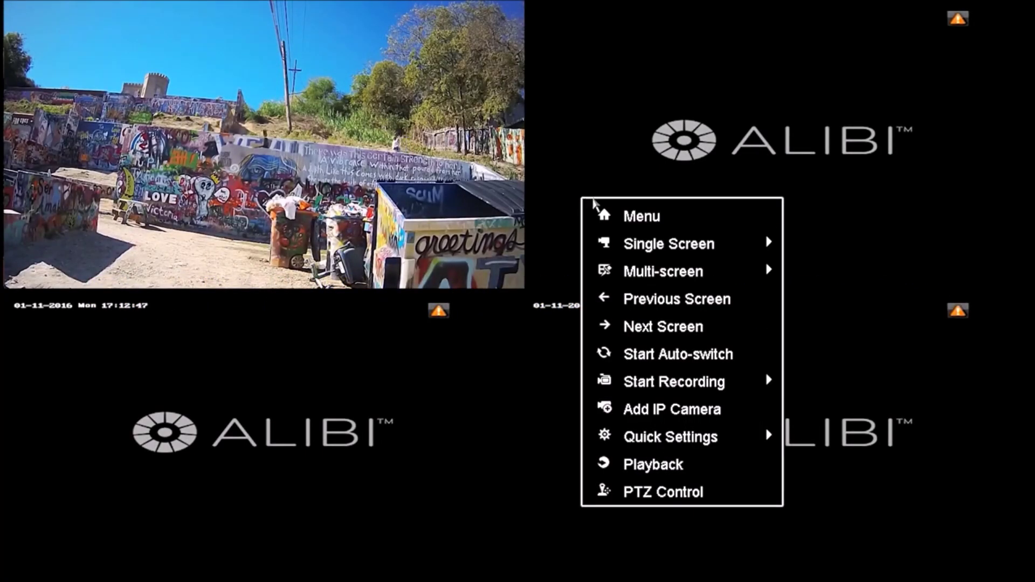
pyautogui.click(638, 226)
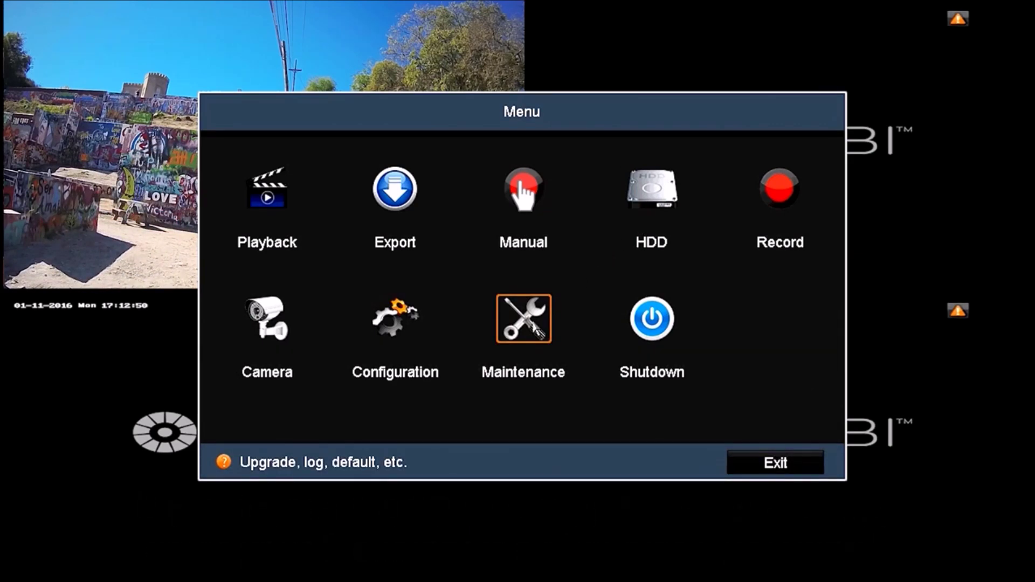
pyautogui.click(531, 318)
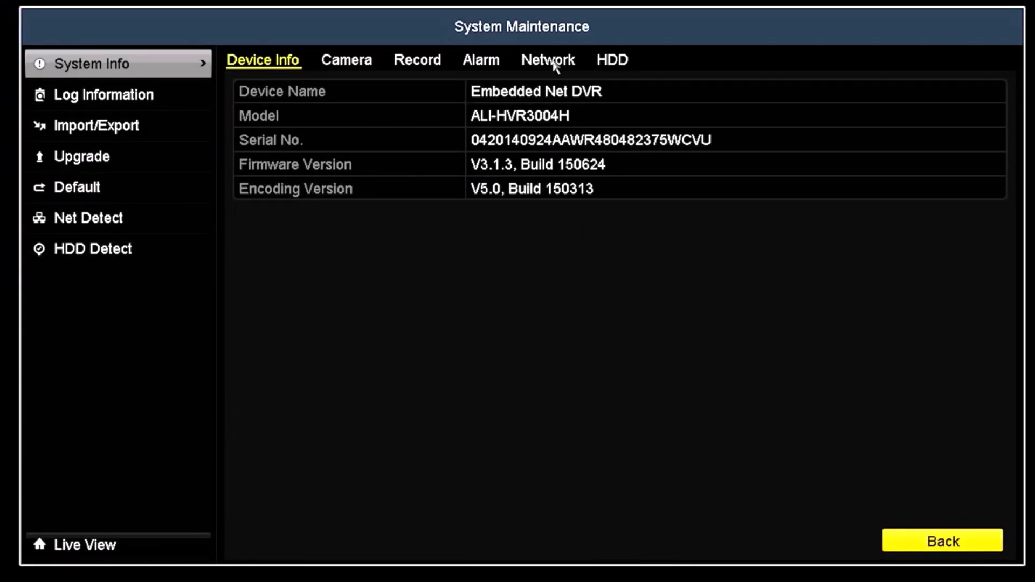
pyautogui.click(555, 67)
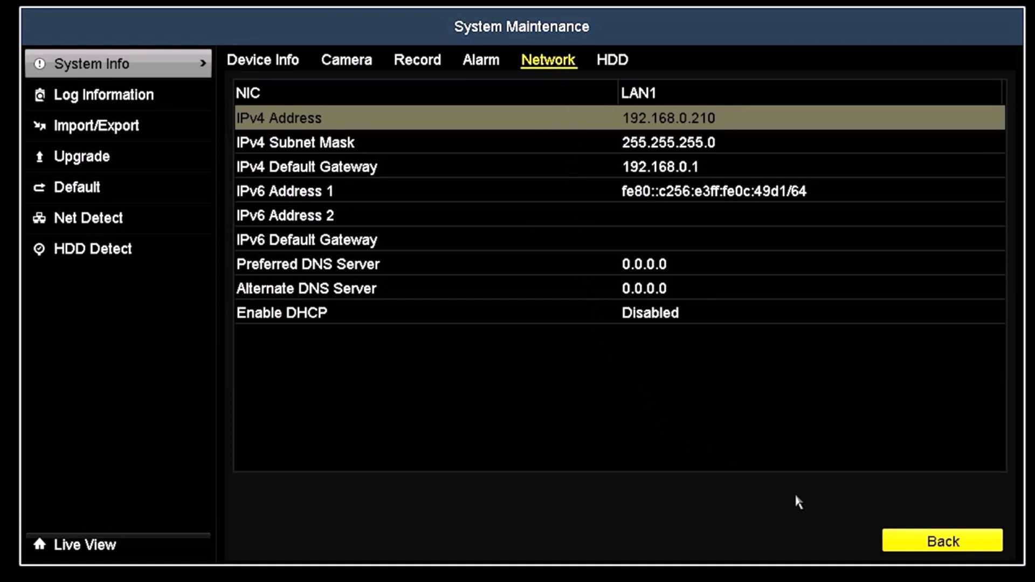
pyautogui.click(895, 534)
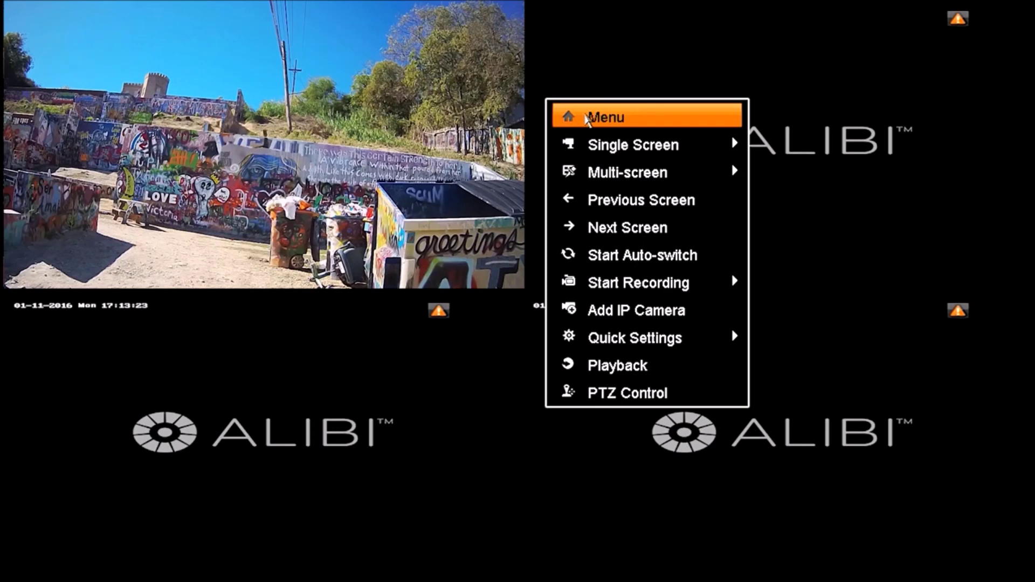
# - Go to Menu > Configuration > Network > General and select the IPv4 address 192.168.1.211 for editing
pyautogui.click(587, 118)
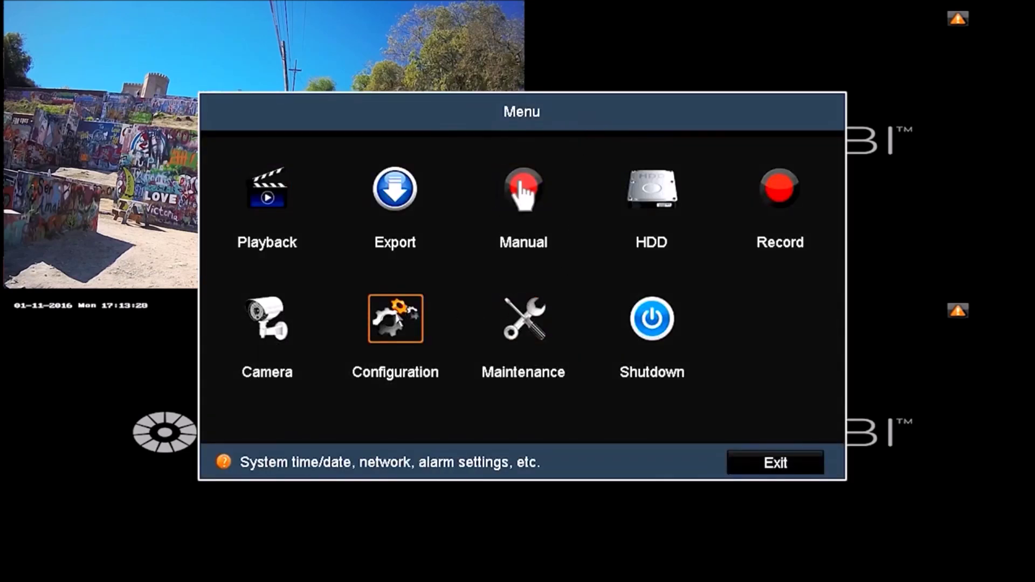
pyautogui.click(393, 297)
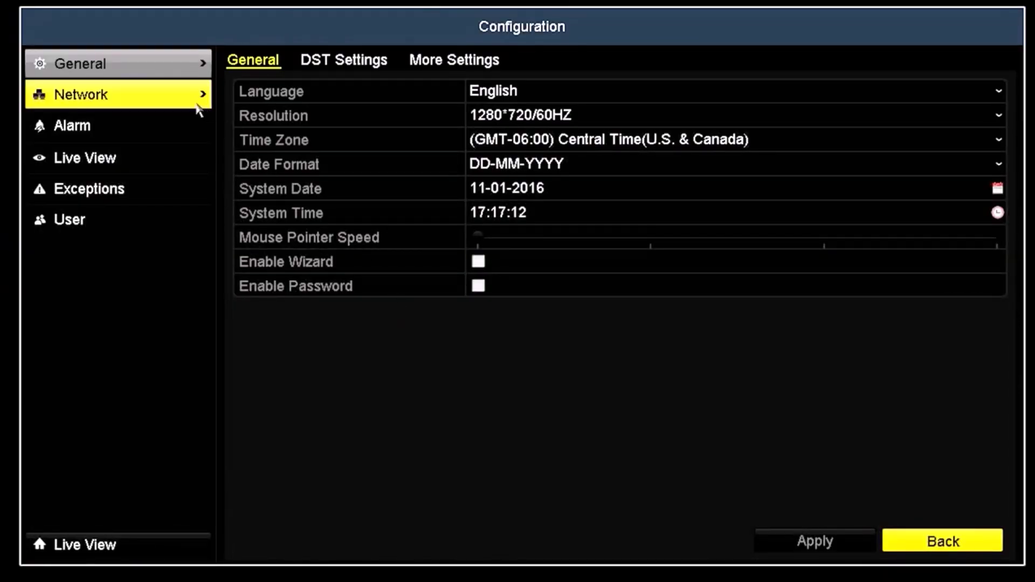
pyautogui.click(189, 97)
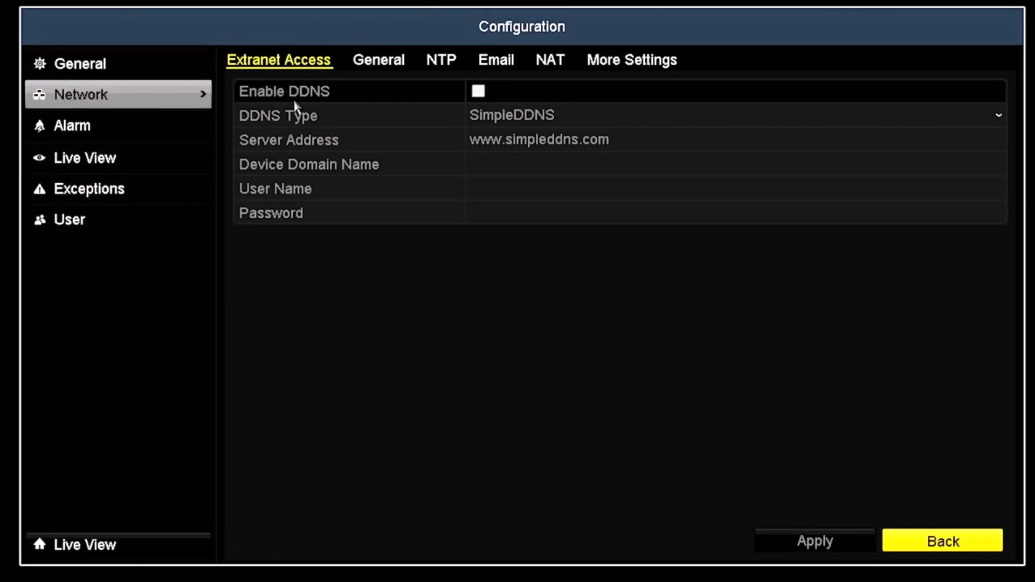
pyautogui.click(379, 62)
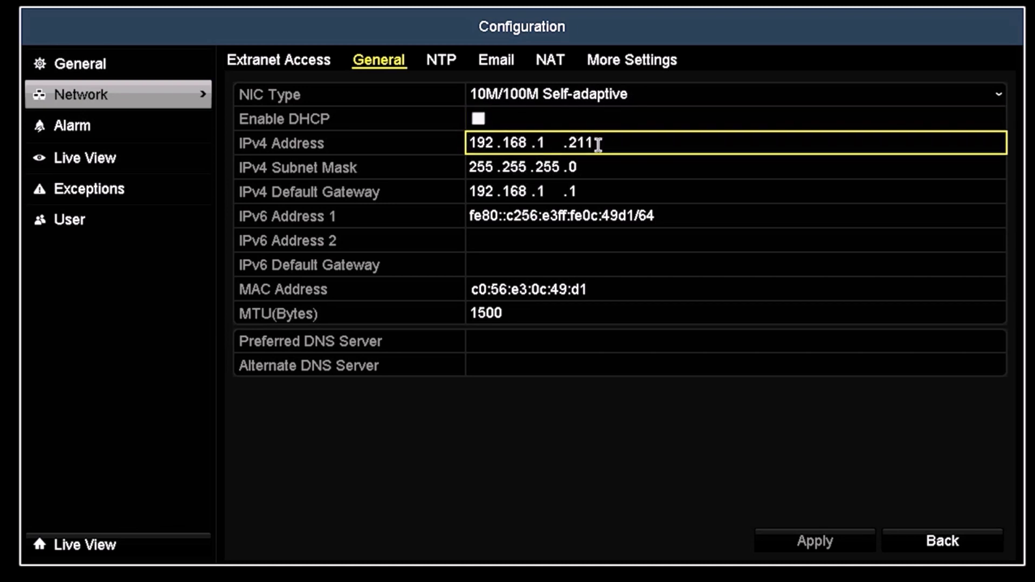
pyautogui.click(597, 145)
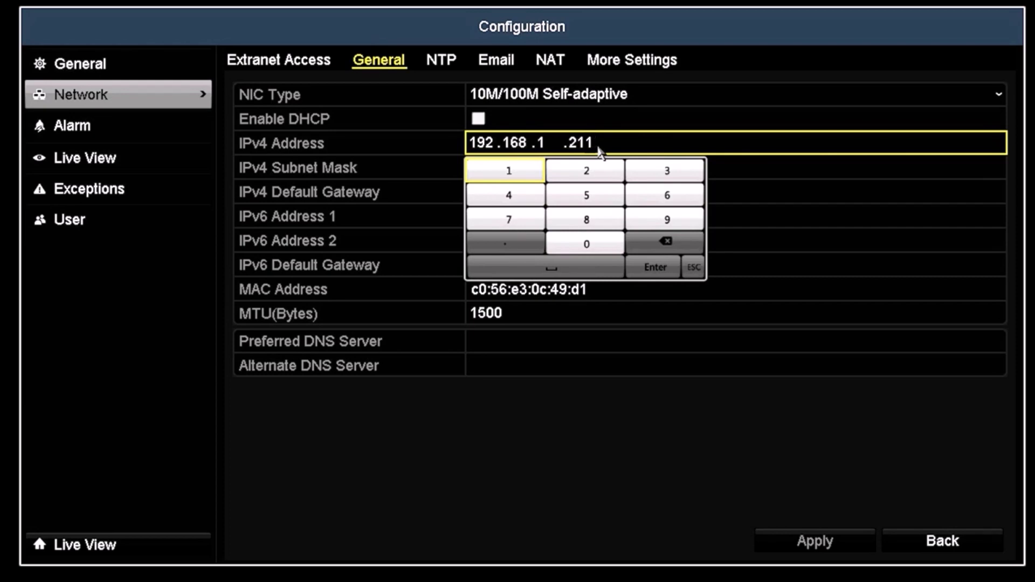
# - Change the DVR's IPv4 address from 192.168.1.211 to 192.168.1.113, apply it, and exit configuration
pyautogui.click(651, 245)
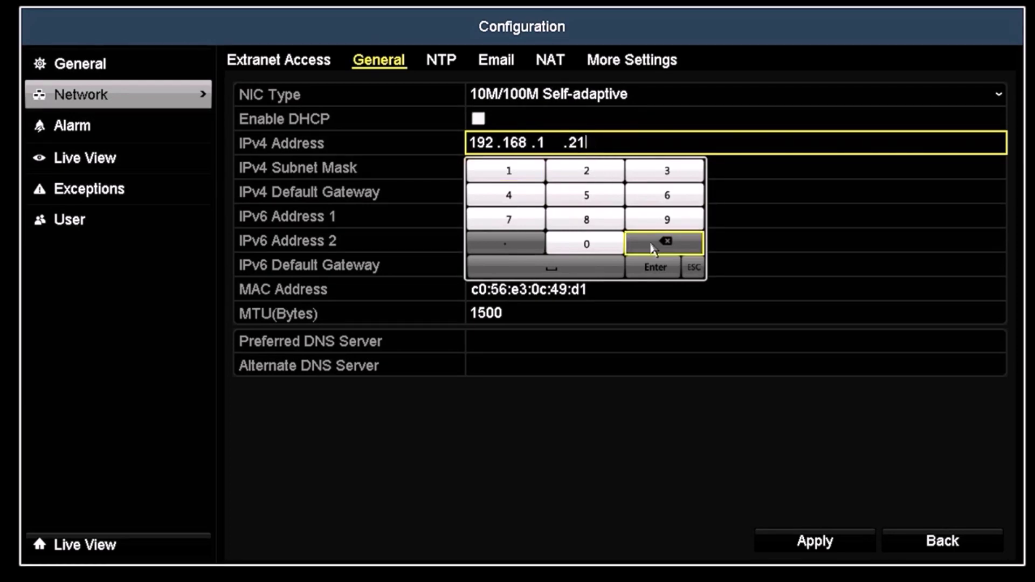
pyautogui.click(651, 245)
pyautogui.click(653, 247)
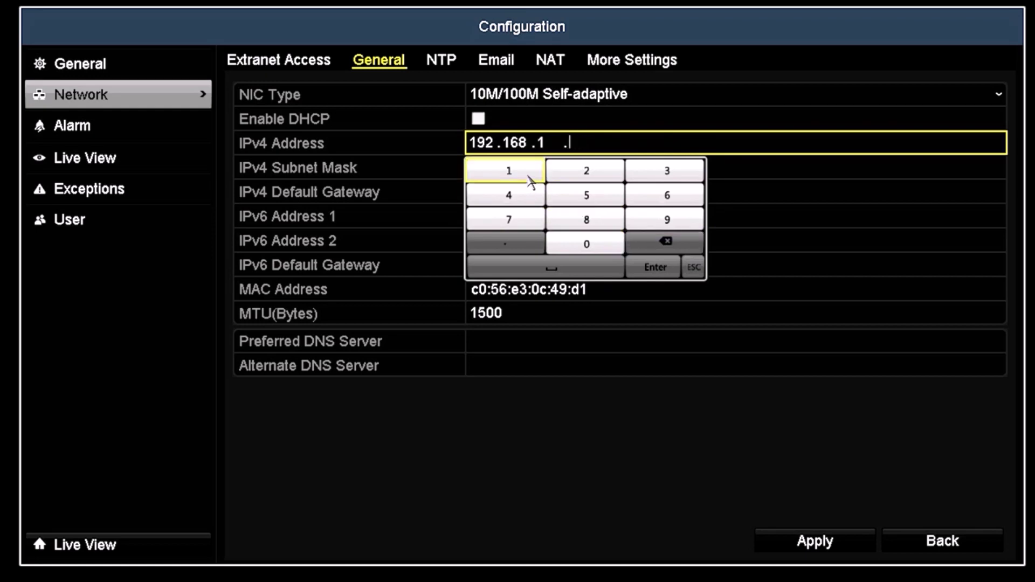
pyautogui.click(534, 178)
pyautogui.click(534, 178)
pyautogui.click(666, 172)
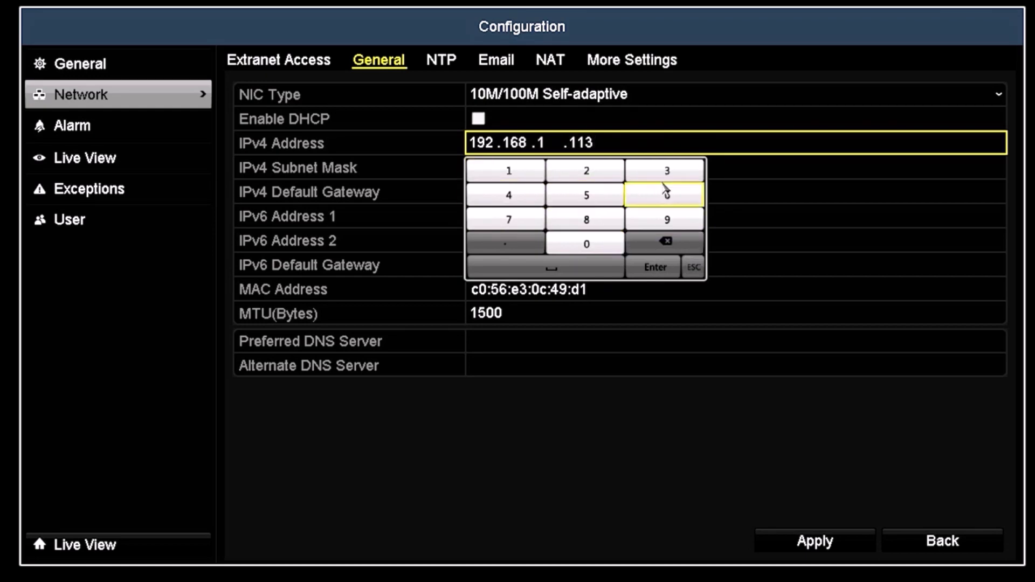
pyautogui.click(656, 267)
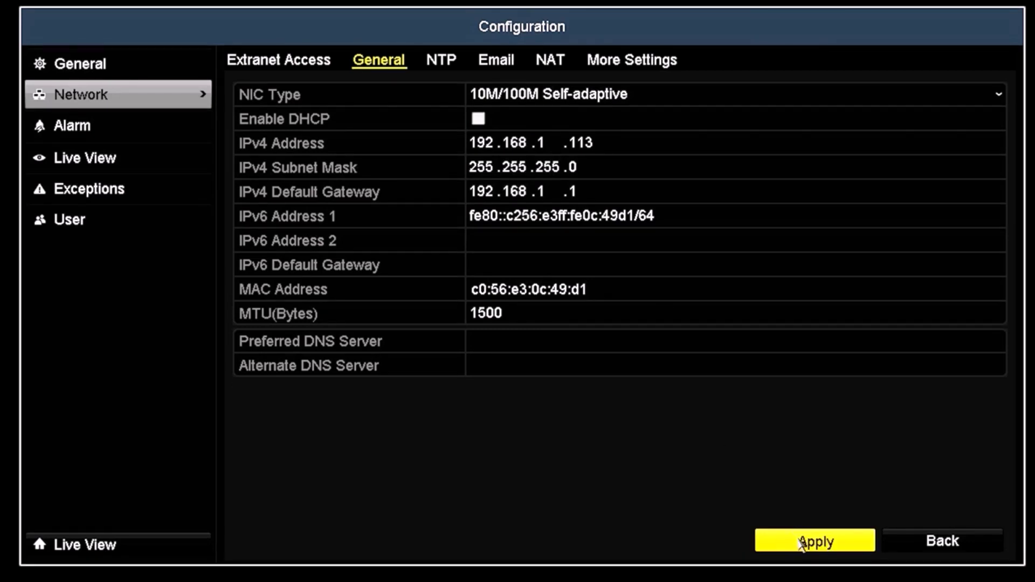
pyautogui.click(802, 543)
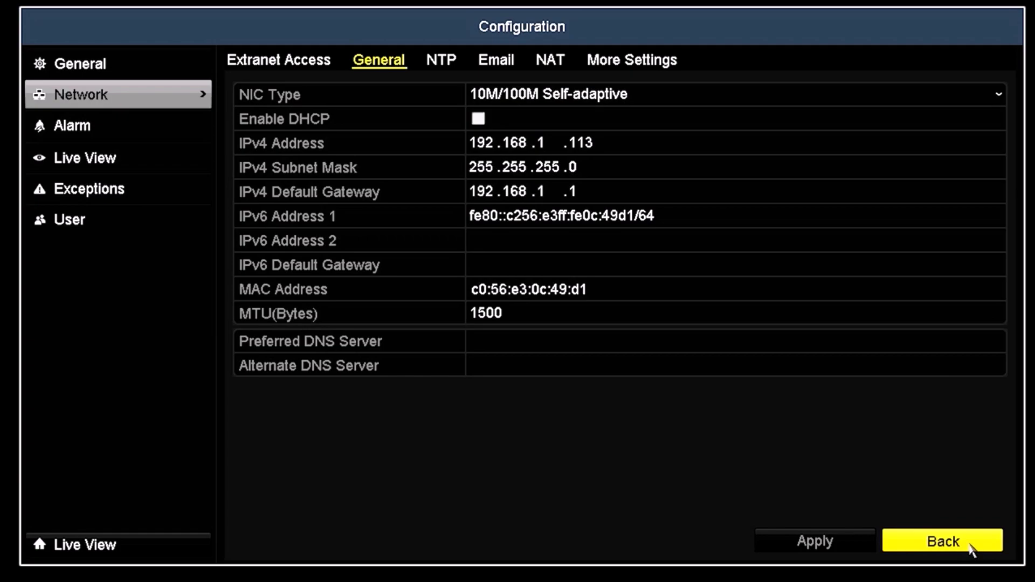
pyautogui.click(970, 546)
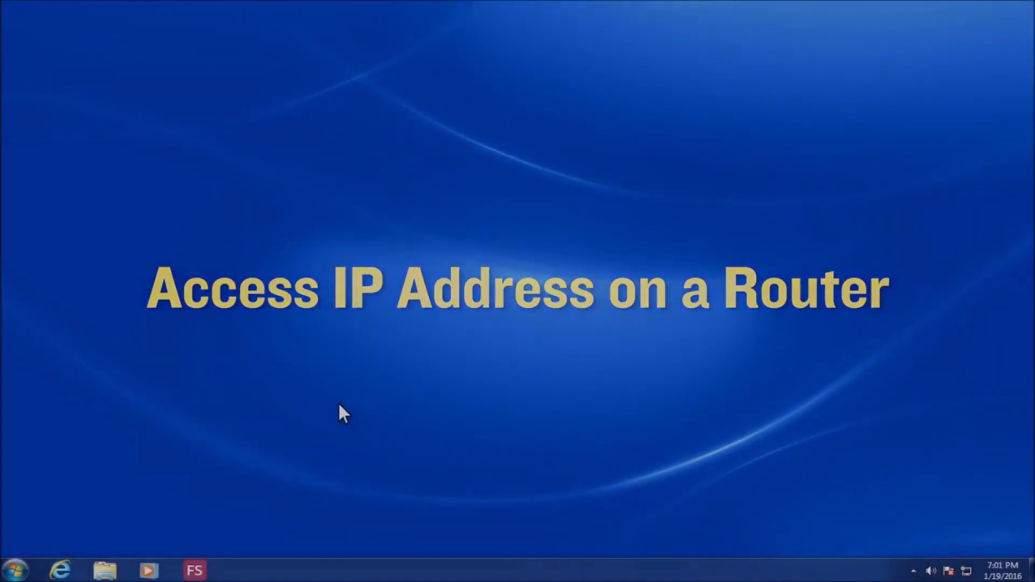
# - Launch the Windows Command Prompt through a Start search for cmd
pyautogui.click(24, 566)
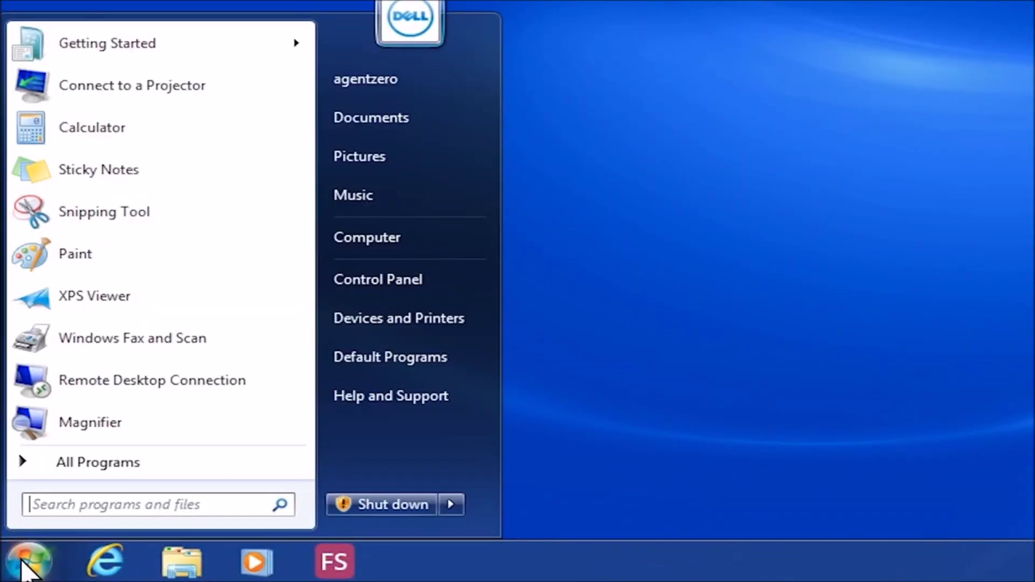
pyautogui.write('c')
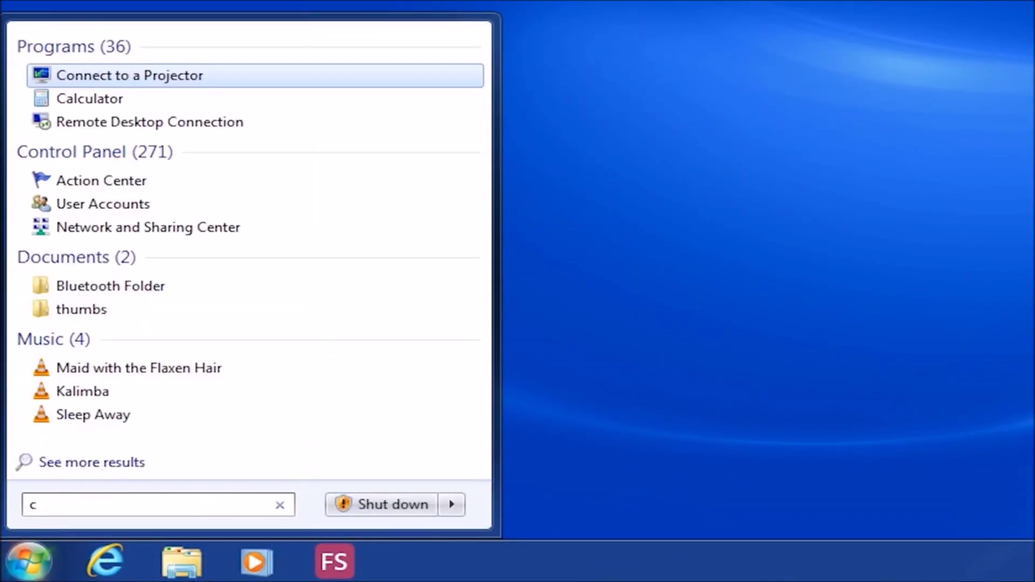
pyautogui.write('md')
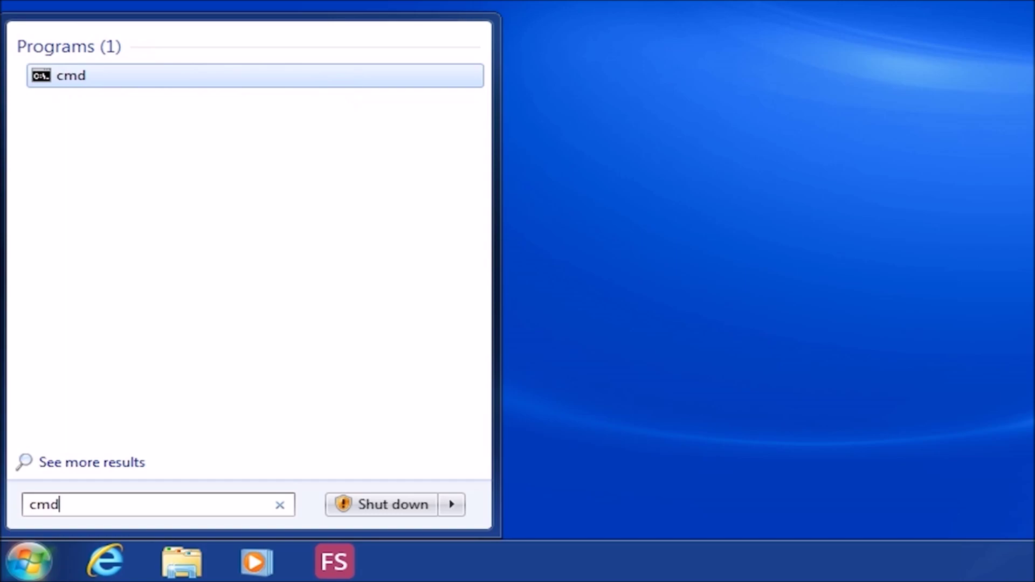
pyautogui.press('Return')
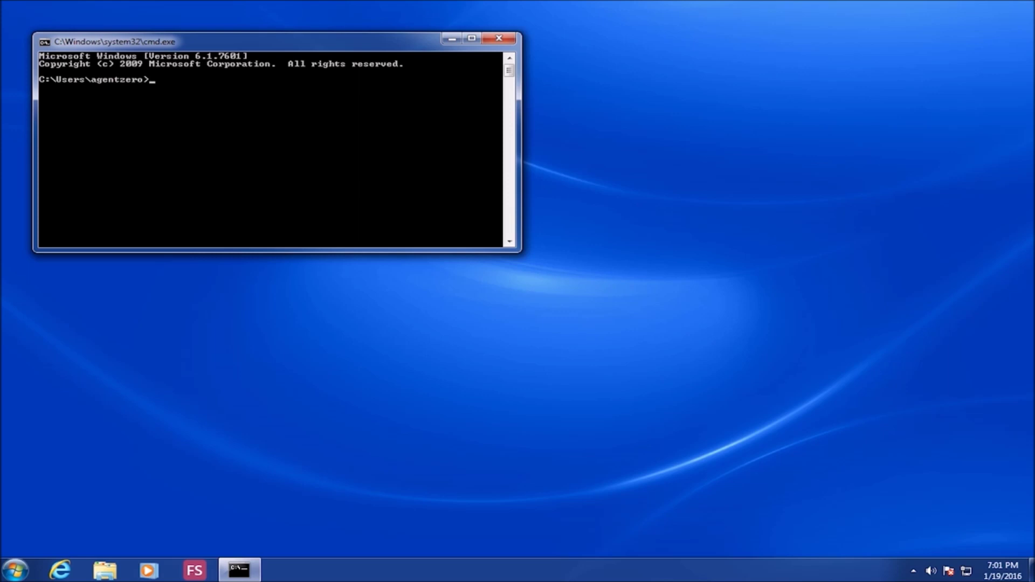
# - Run ipconfig to list the network adapters' addresses, subnet mask and gateway
pyautogui.write('i')
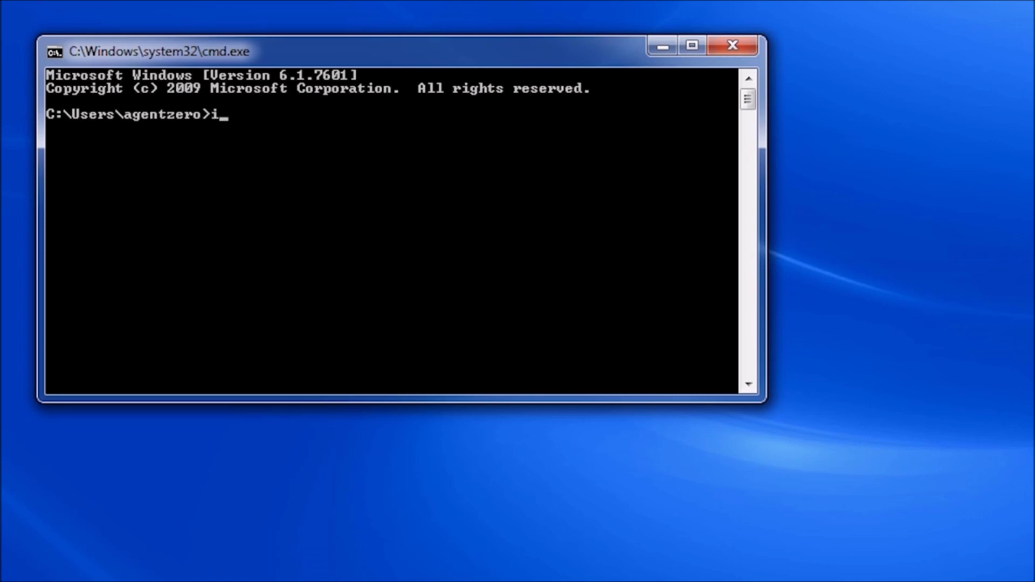
pyautogui.write('pc')
pyautogui.write('nfig')
pyautogui.press('Return')
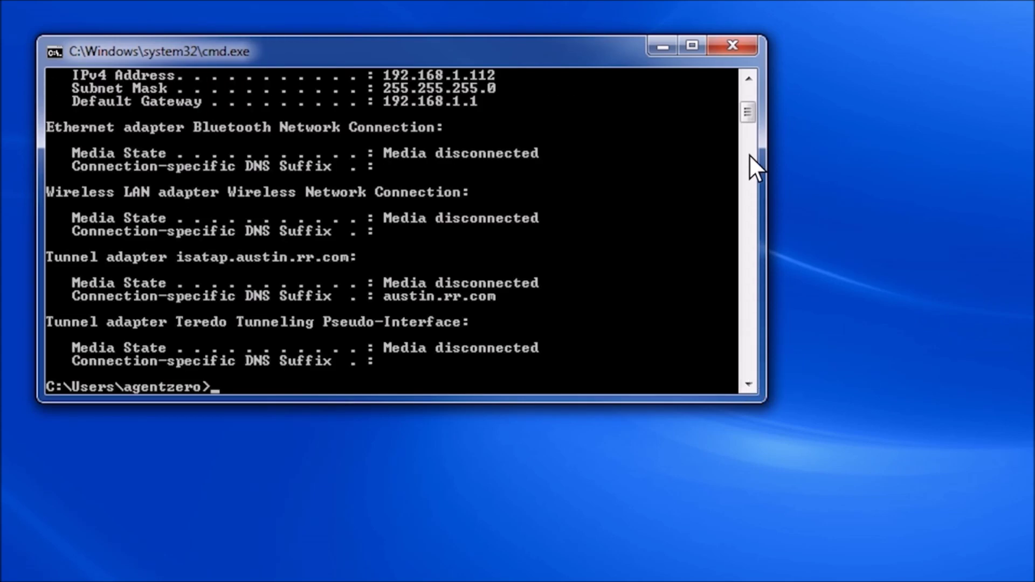
# - Scroll the ipconfig output up to read subnet mask 255.255.255.0 and gateway 192.168.1.1
pyautogui.click(748, 79)
pyautogui.click(749, 79)
pyautogui.click(749, 79)
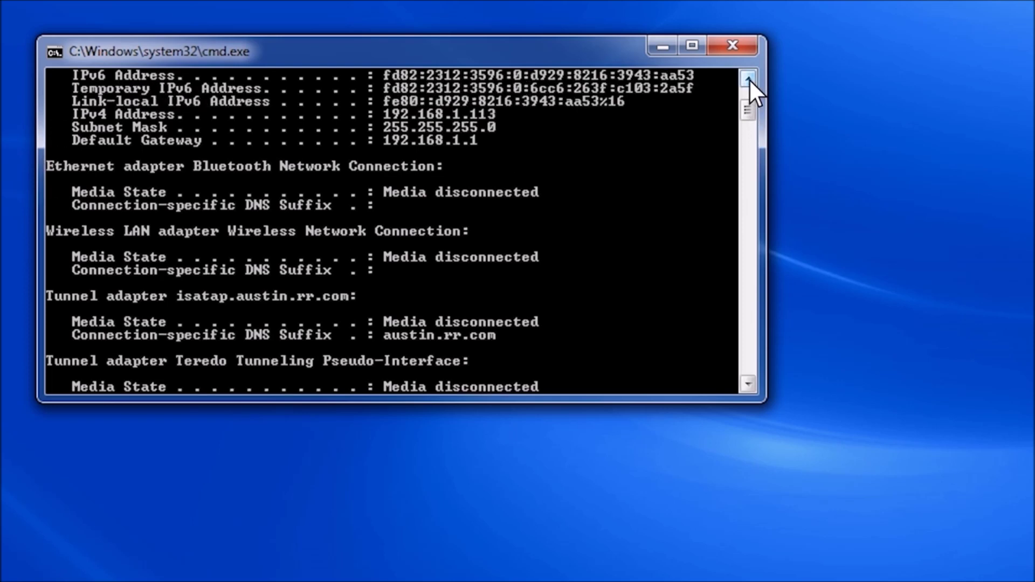
pyautogui.click(749, 78)
pyautogui.click(749, 78)
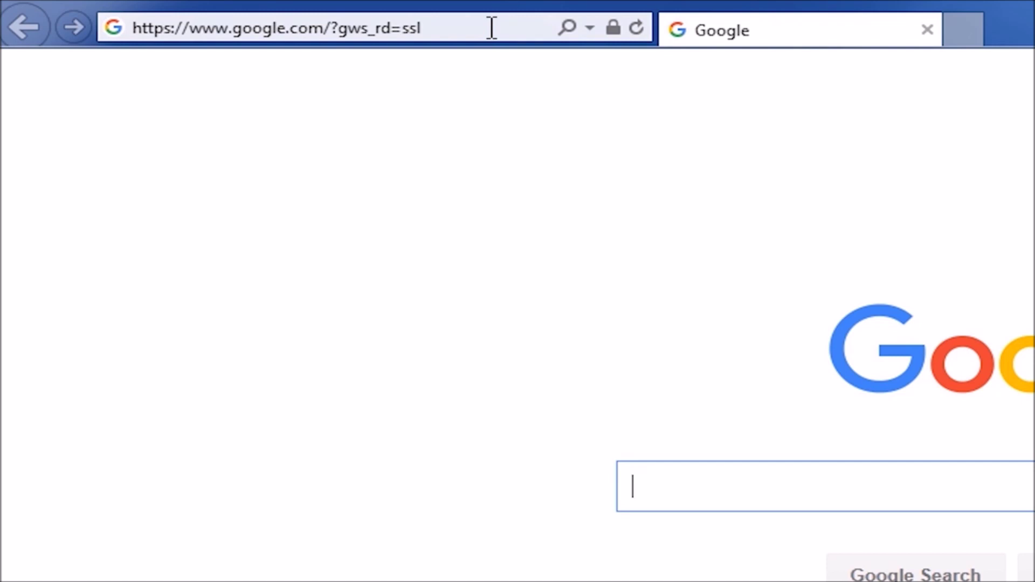
# - Load the router's login page at 192.168.1.1 in Internet Explorer
pyautogui.click(491, 28)
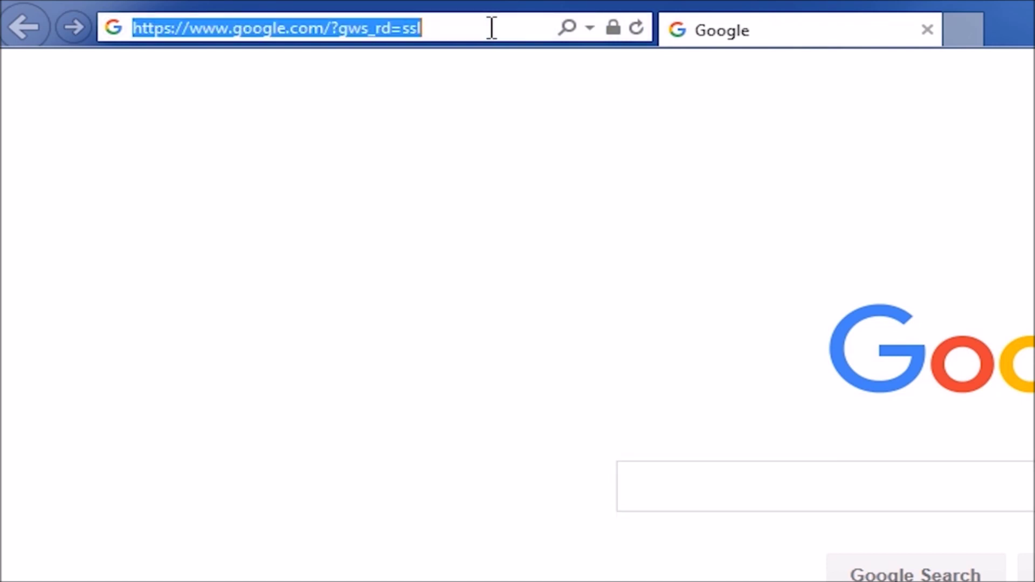
pyautogui.write('192.')
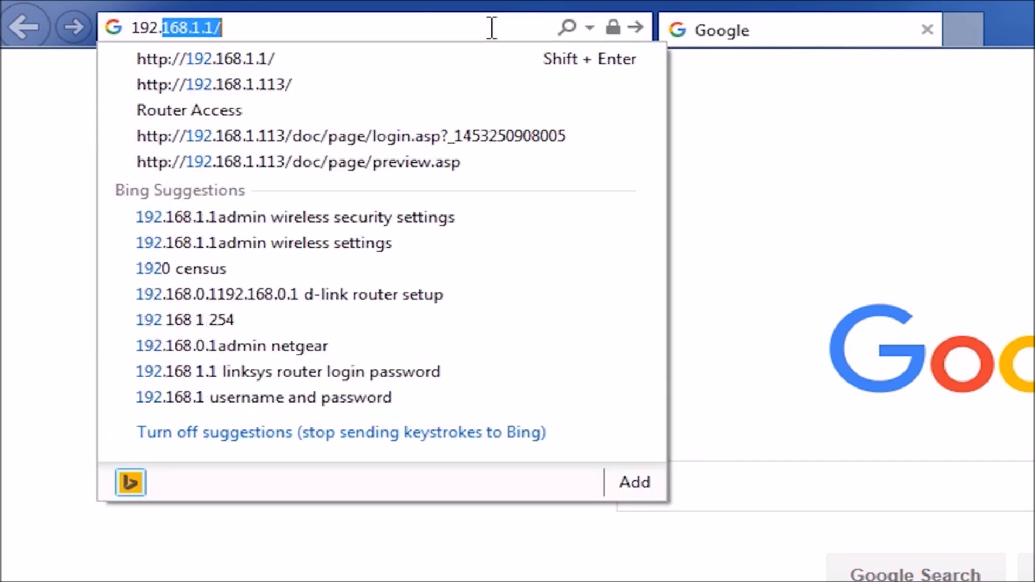
pyautogui.write('168.')
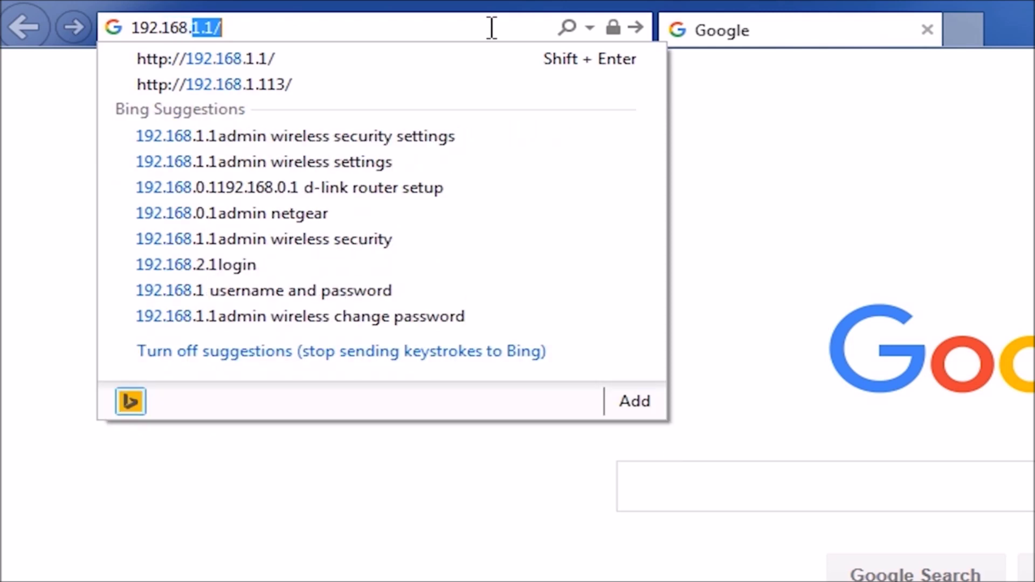
pyautogui.write('1.1')
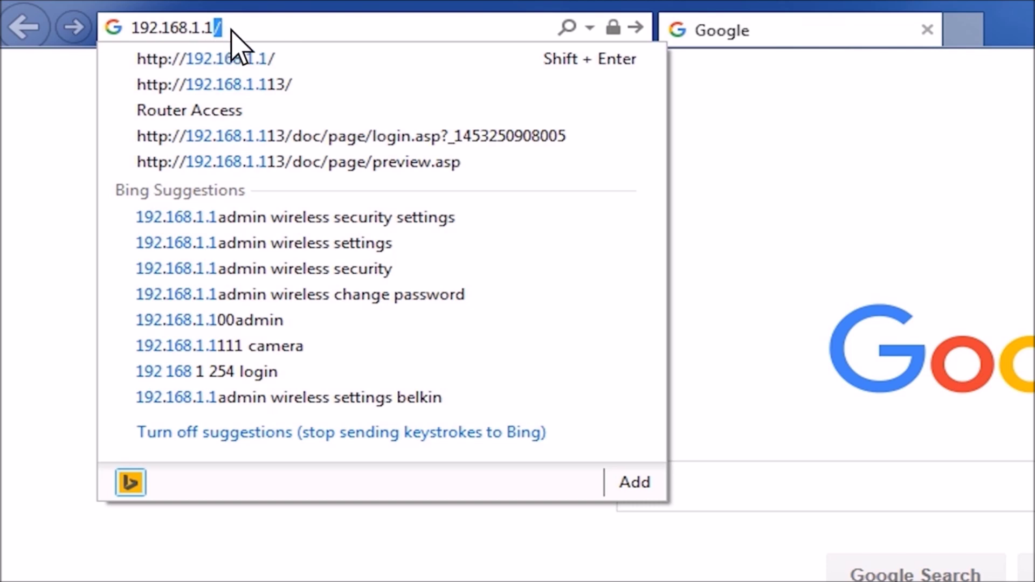
pyautogui.press('Return')
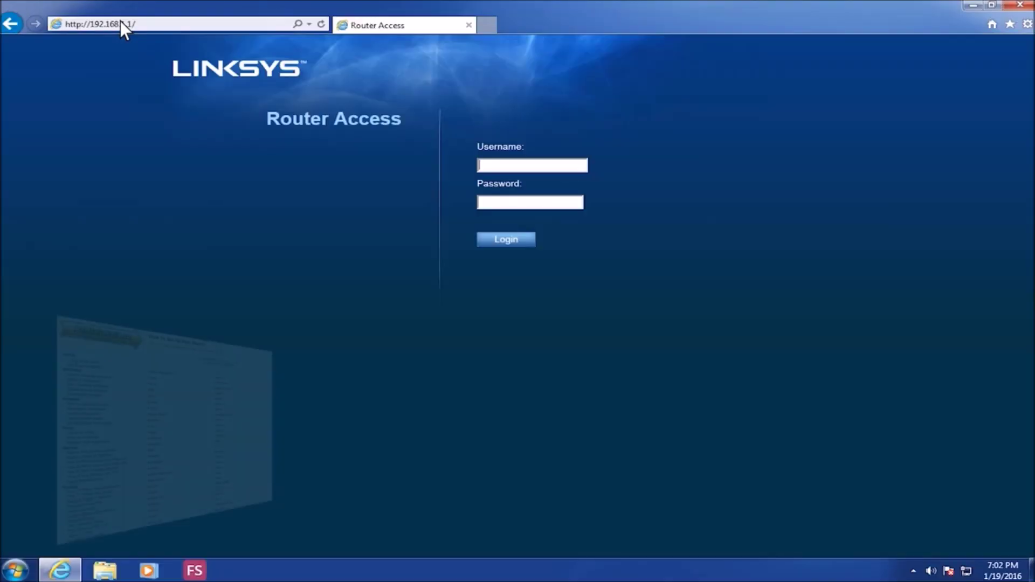
# - Sign in to the Linksys E1200 with the router username and password, then go to Single Port Forwarding
pyautogui.write('admin')
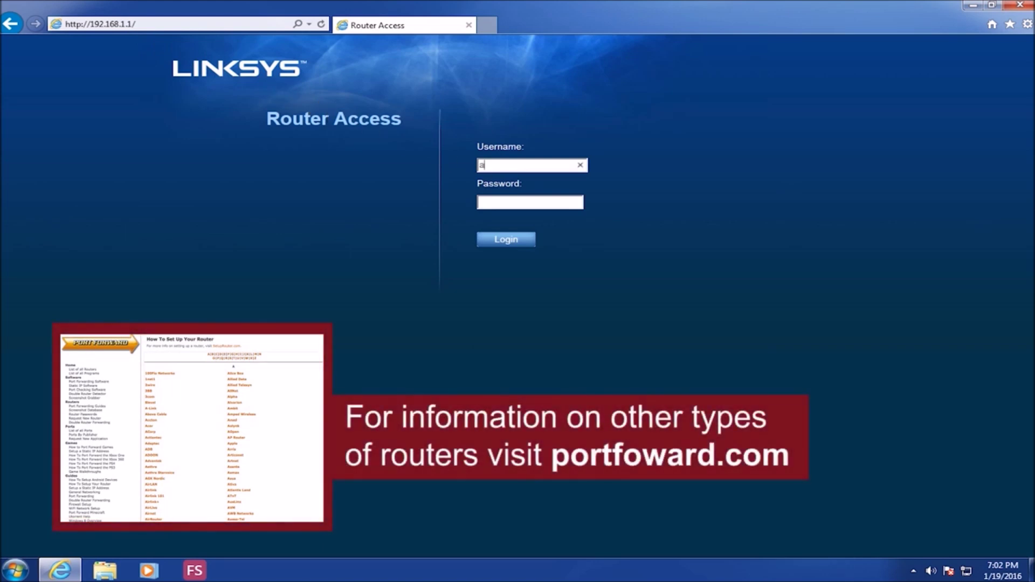
pyautogui.click(530, 203)
pyautogui.write('admin1234')
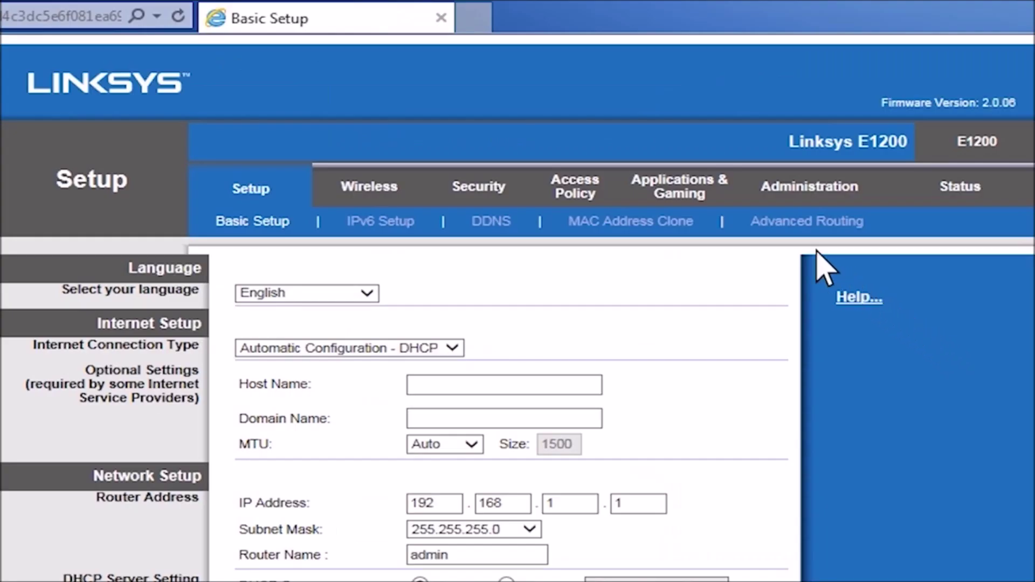
pyautogui.click(721, 190)
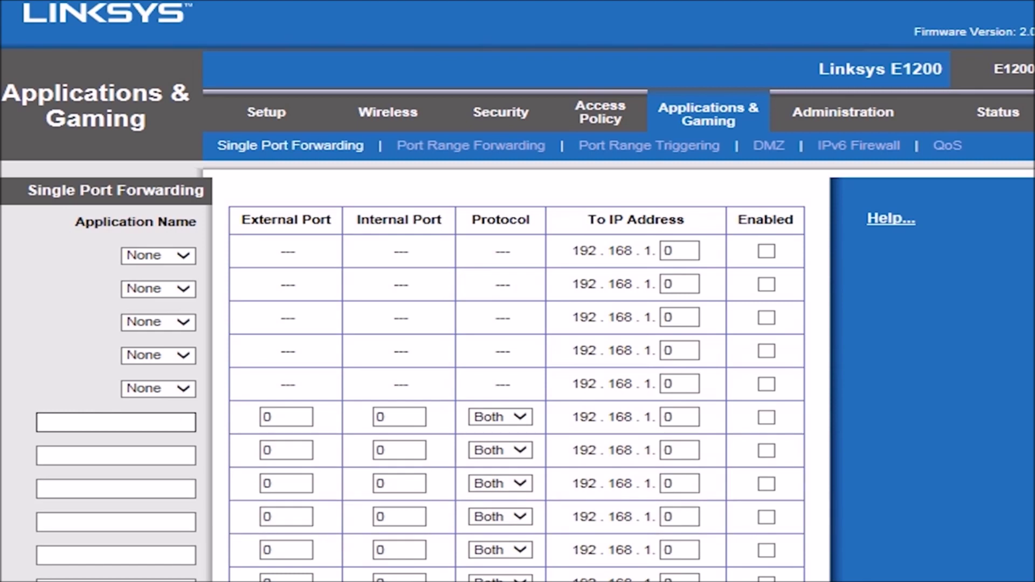
# - Create enabled rule 'DVR' forwarding port 80 to 80, Both protocols, to 192.168.1.113
pyautogui.write('DVR')
pyautogui.click(267, 417)
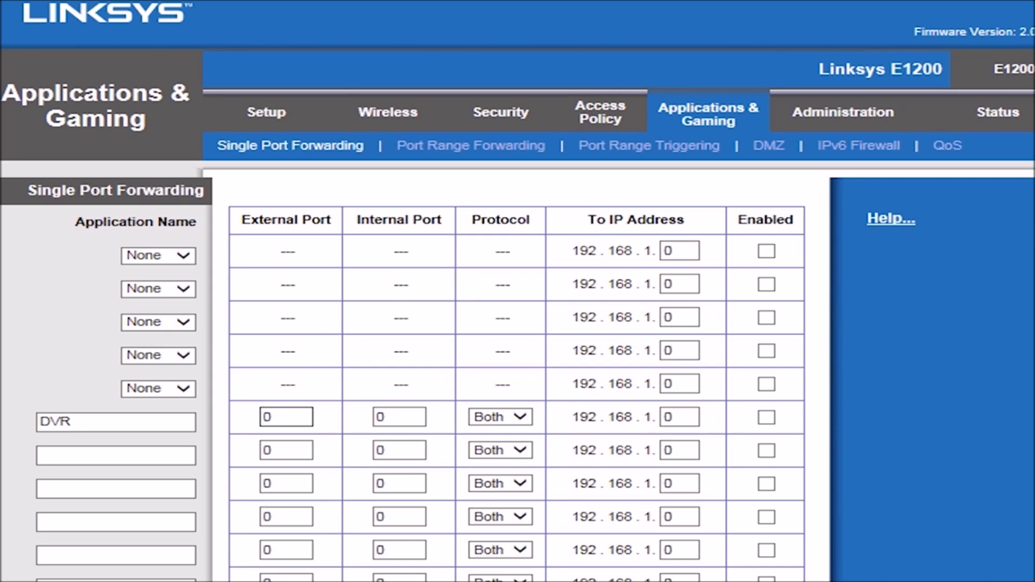
pyautogui.write('8')
pyautogui.press('Tab')
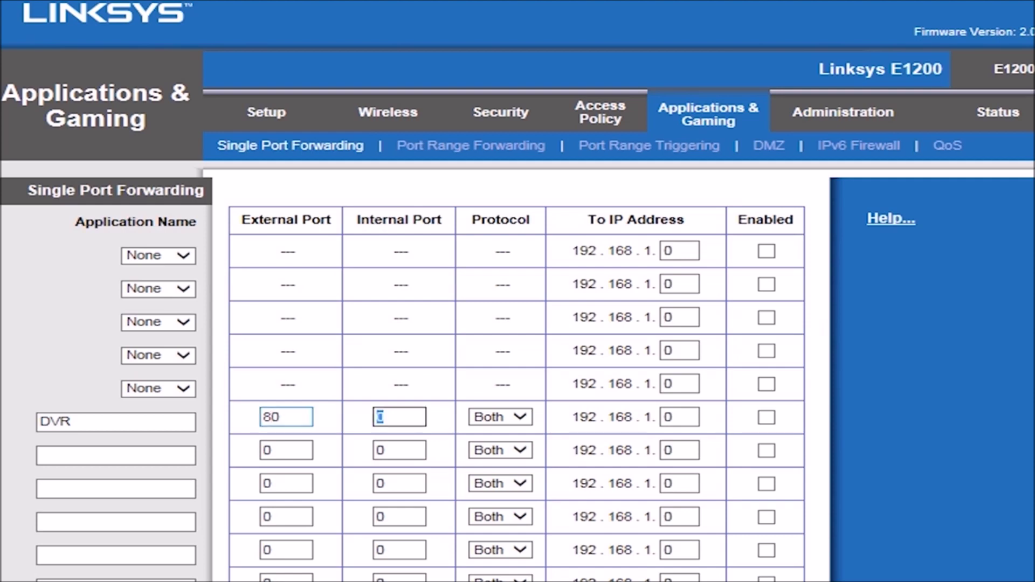
pyautogui.write('80')
pyautogui.press('Tab')
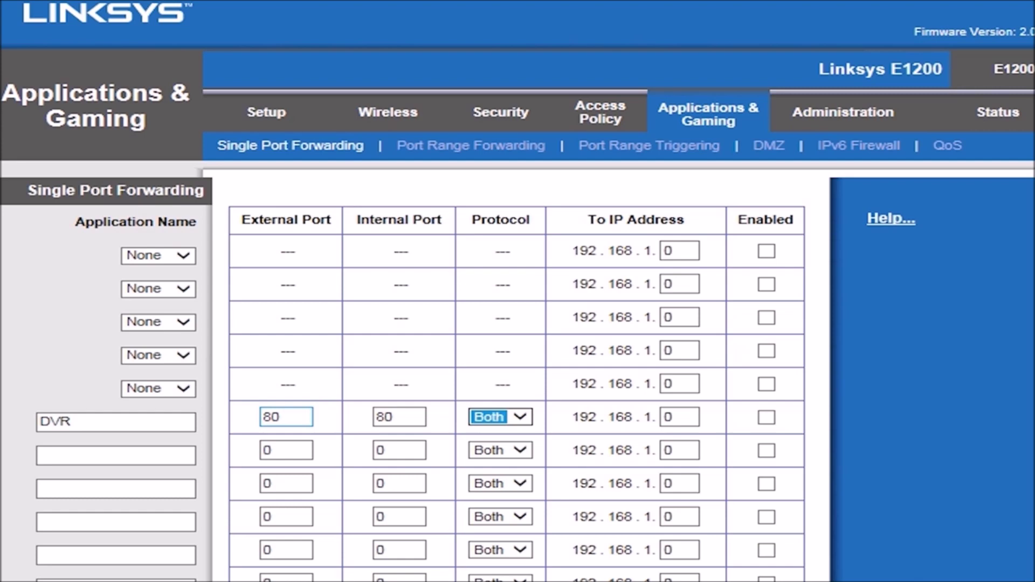
pyautogui.press('Tab')
pyautogui.write('113')
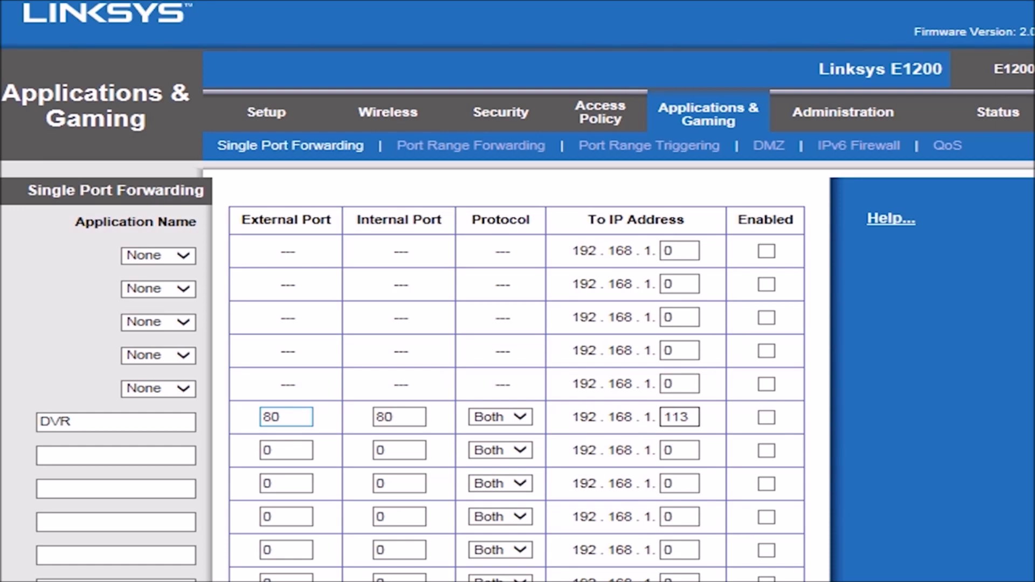
pyautogui.click(766, 418)
# - Name the second forwarding rule 'DVR2' with external port 8000
pyautogui.press('Tab')
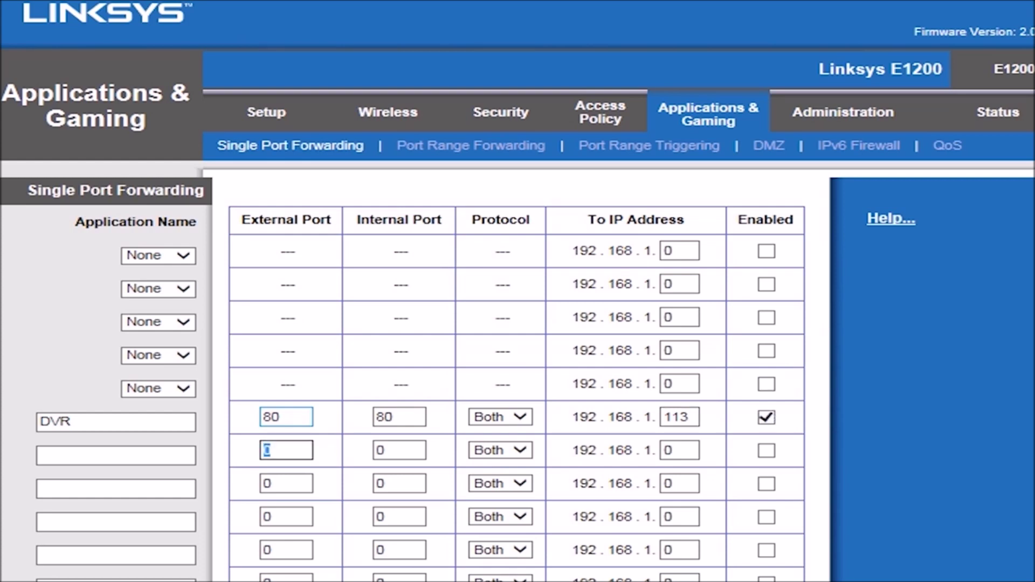
pyautogui.click(116, 455)
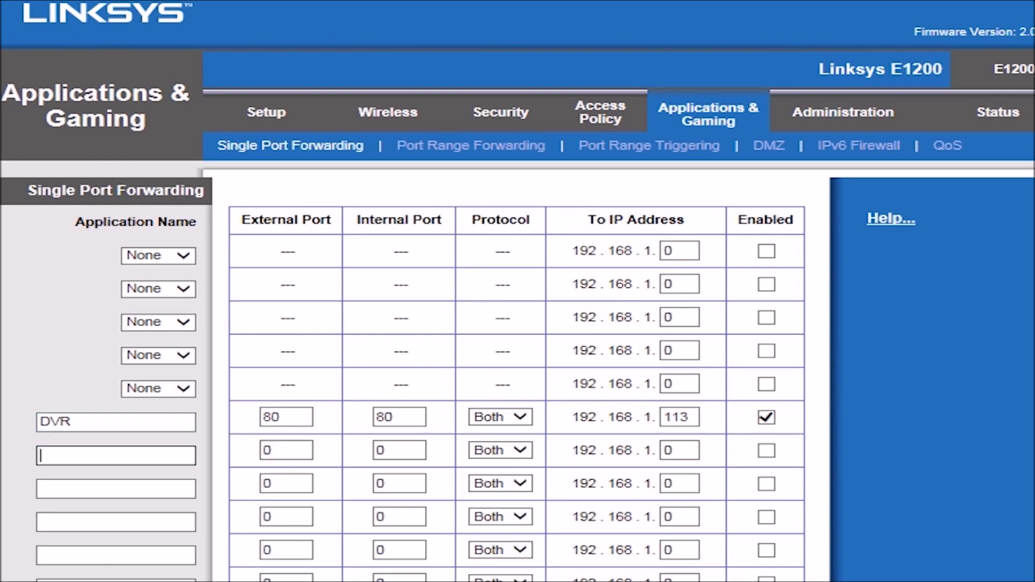
pyautogui.write('DVR2')
pyautogui.click(115, 489)
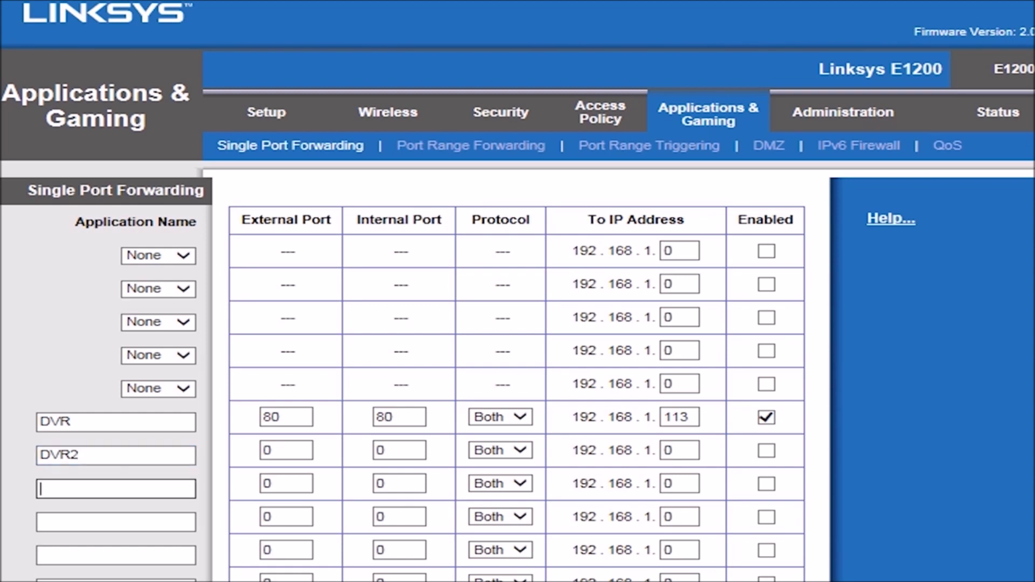
pyautogui.click(286, 450)
pyautogui.doubleClick(267, 450)
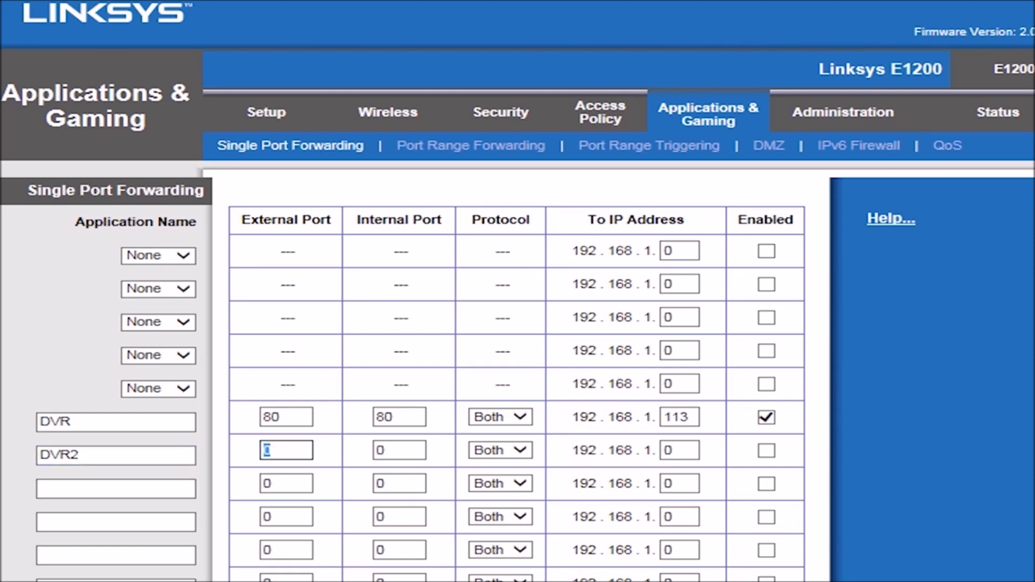
pyautogui.write('8000')
# - Give DVR2 internal port 8000, protocol Both, destination 192.168.1.113, and enable it
pyautogui.press('Tab')
pyautogui.write('8000')
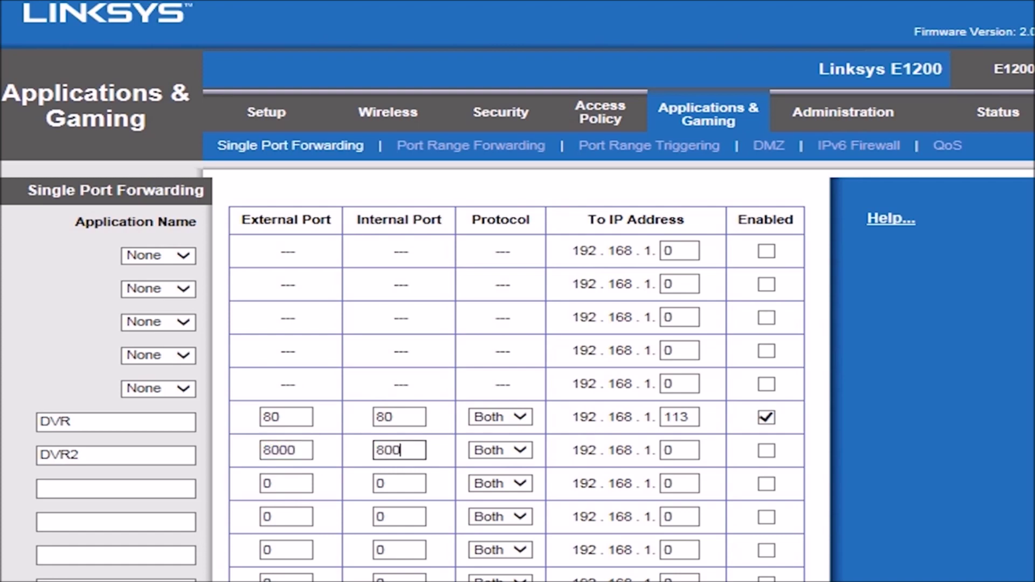
pyautogui.press('Tab')
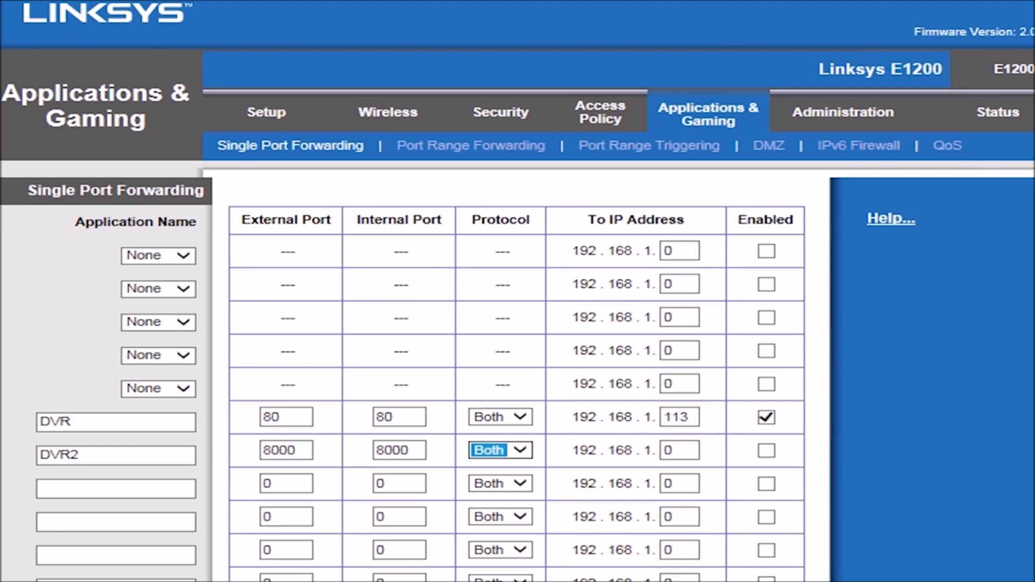
pyautogui.press('Tab')
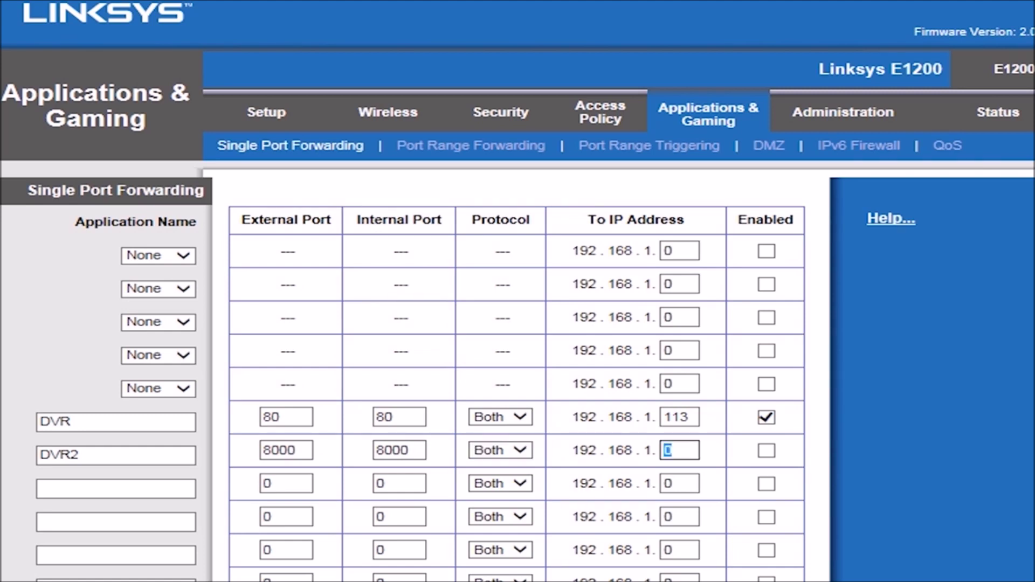
pyautogui.write('113')
pyautogui.press('Tab')
pyautogui.press('space')
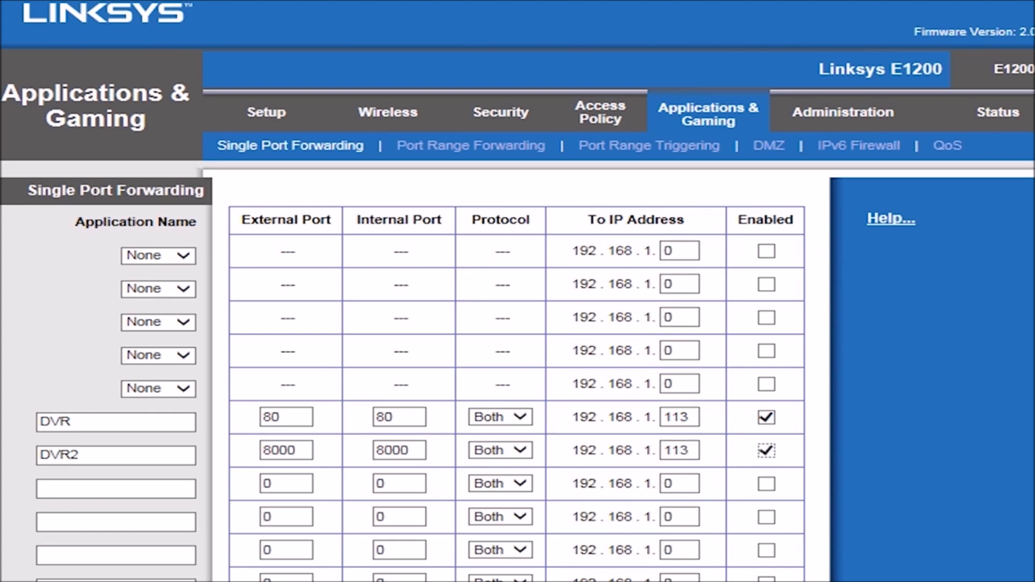
pyautogui.press('Tab')
# - Add enabled rule 'DVR3' forwarding port 1050 to 192.168.1.113, then save the three rules
pyautogui.write('DVR')
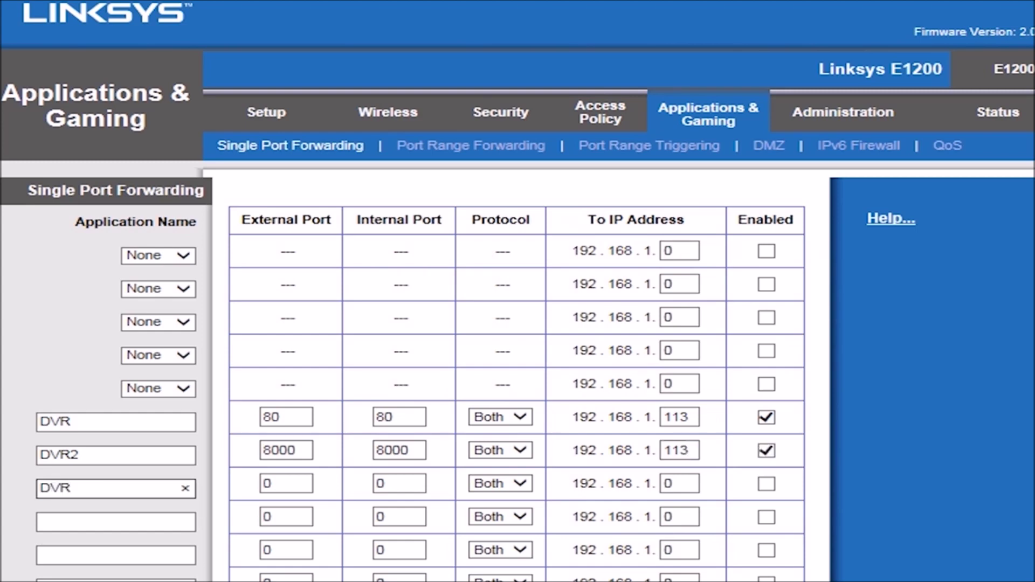
pyautogui.write('3')
pyautogui.press('Tab')
pyautogui.write('1050')
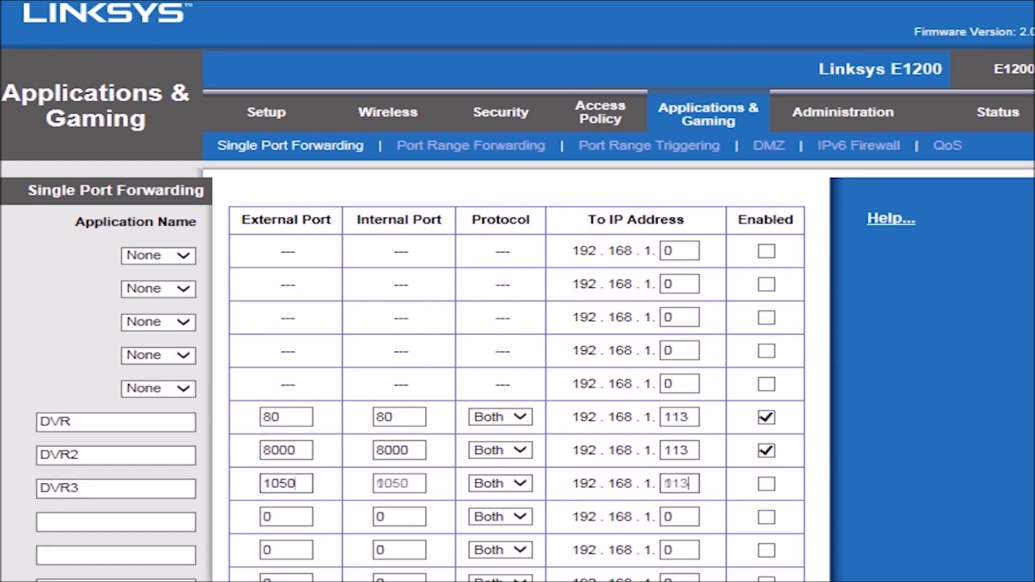
pyautogui.press('Tab')
pyautogui.press('Tab')
pyautogui.press('Tab')
pyautogui.press('Tab')
pyautogui.press('space')
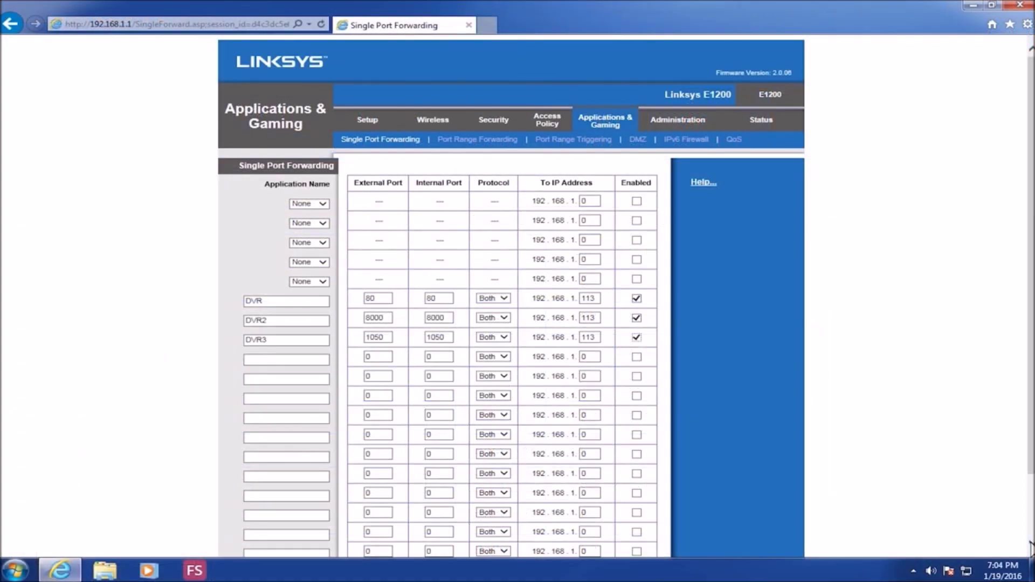
pyautogui.scroll(-3, 1031, 549)
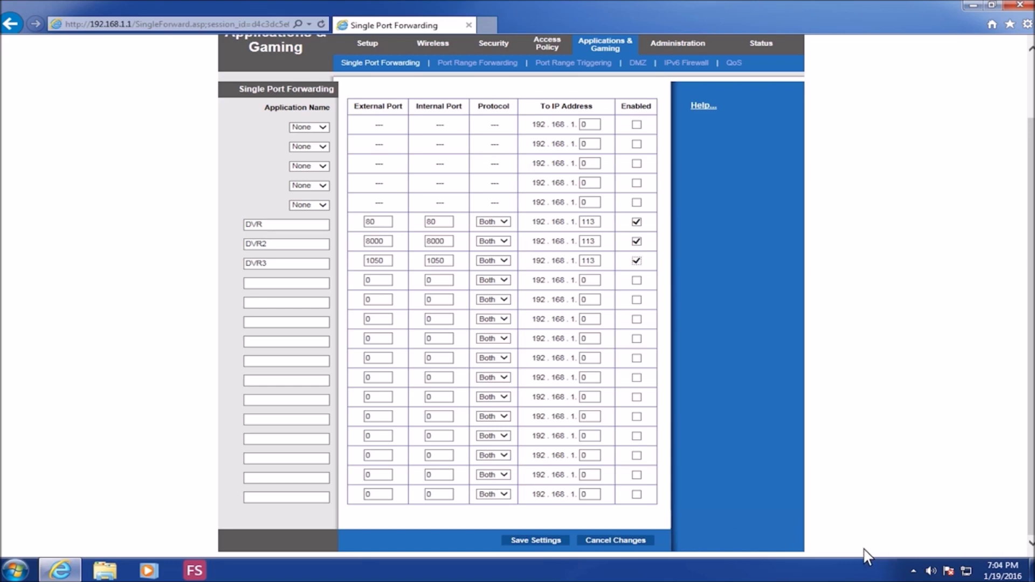
pyautogui.click(561, 542)
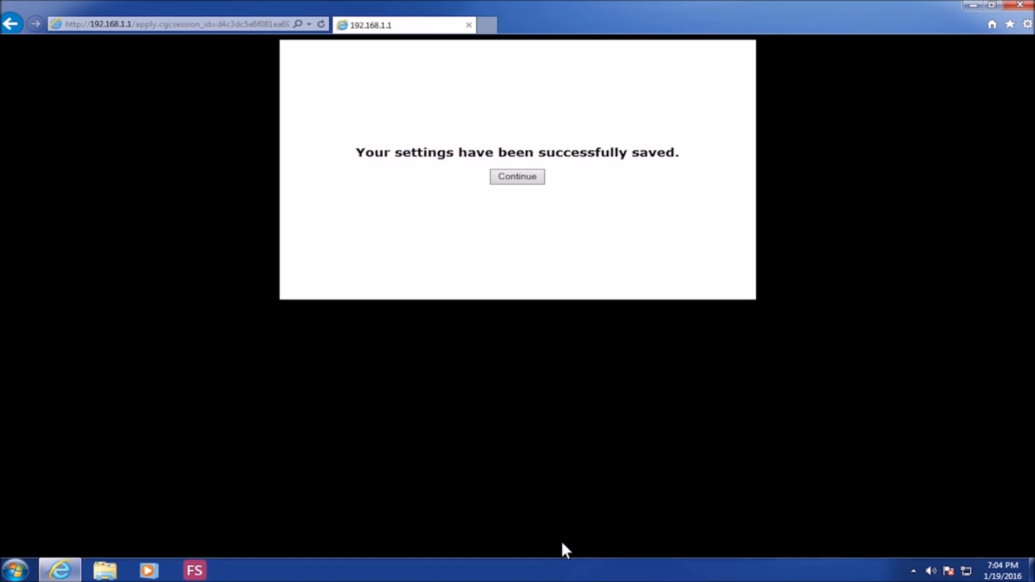
# - Continue from the save confirmation back to the Single Port Forwarding list, then start a new browser tab
pyautogui.click(542, 178)
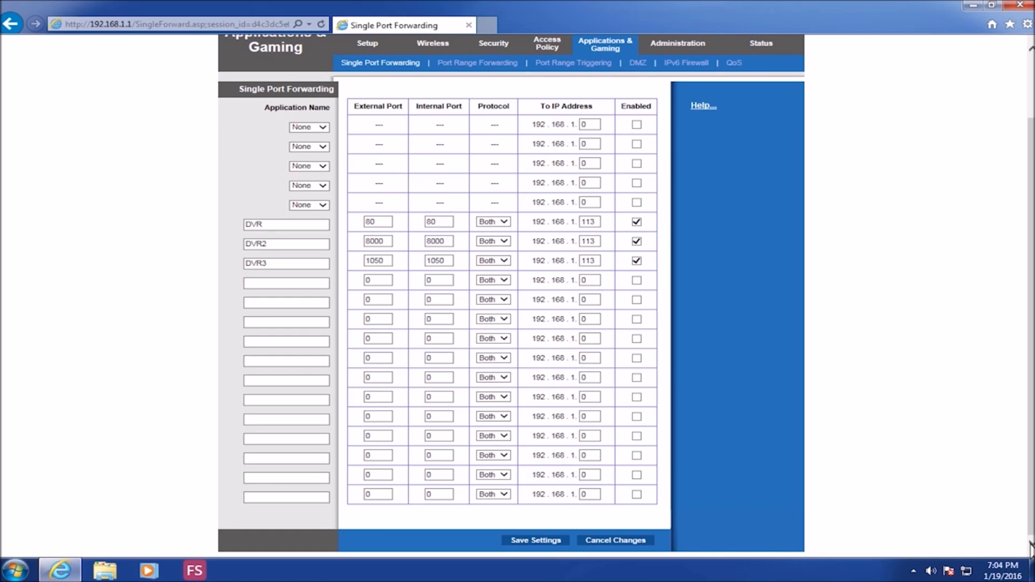
pyautogui.scroll(2, 1031, 549)
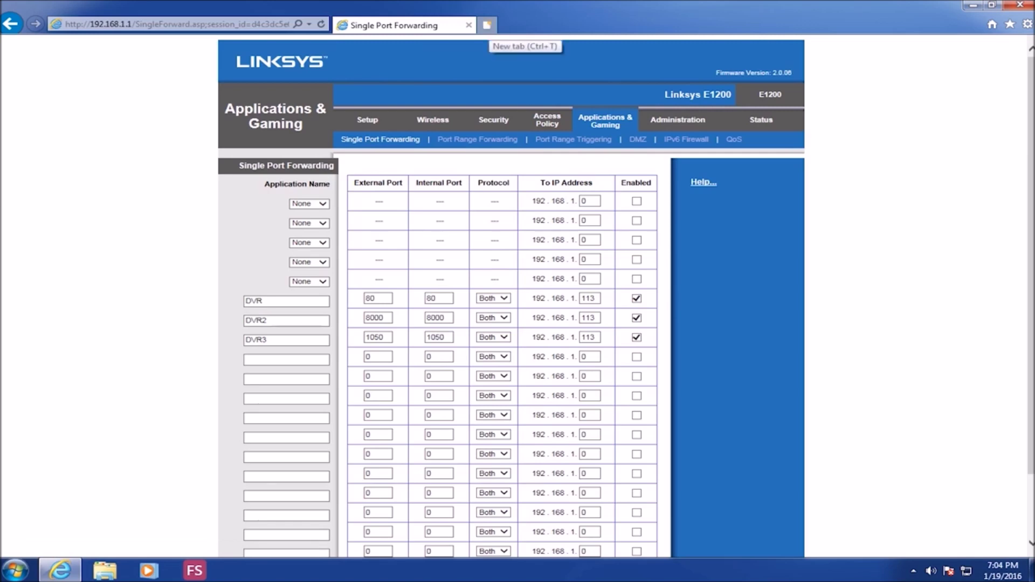
pyautogui.click(487, 26)
# - On yougetsignal.com's Port Forwarding Tester, test port 80 and then 8000, confirming both open
pyautogui.write('youget')
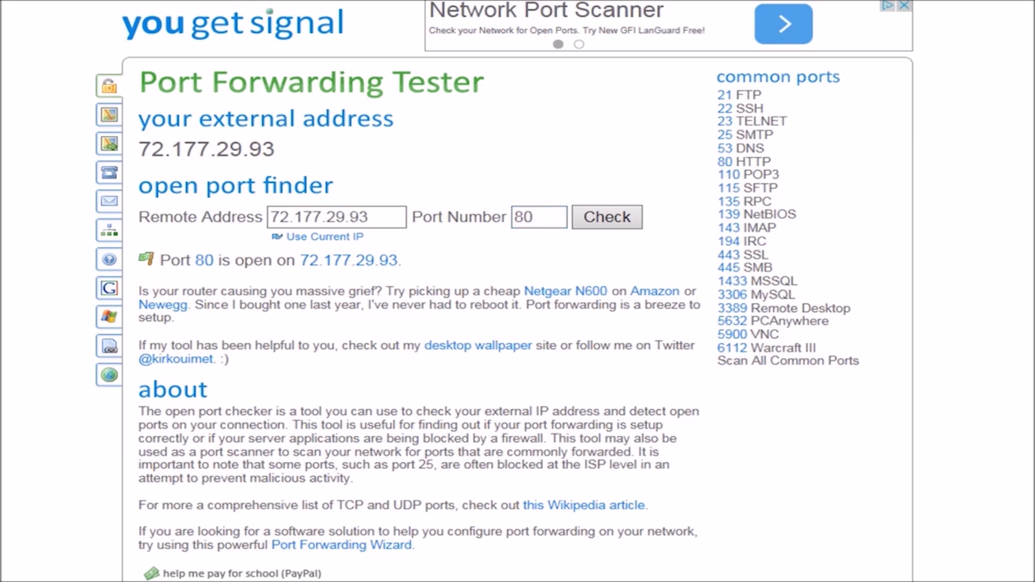
pyautogui.write('00')
pyautogui.press('Return')
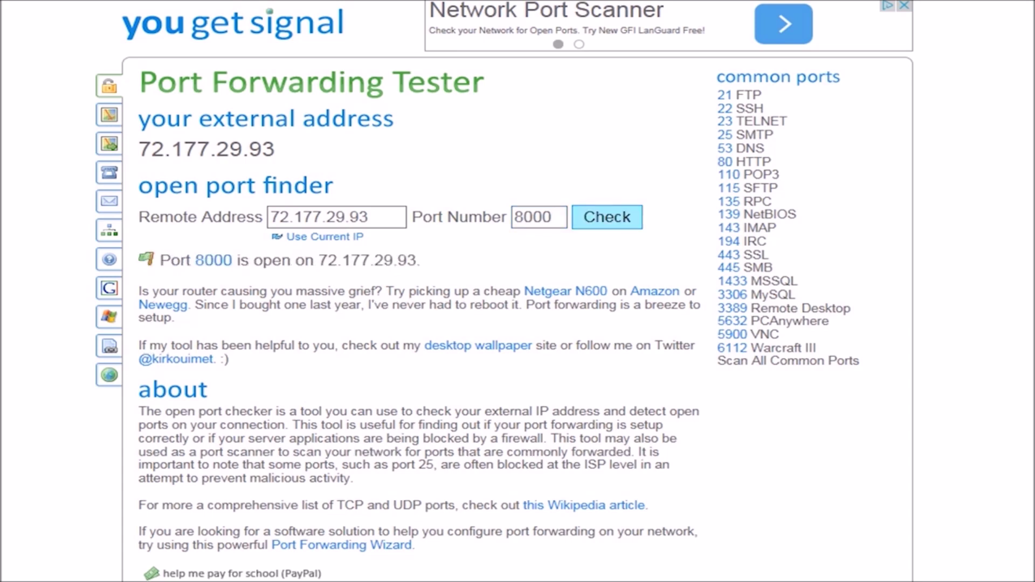